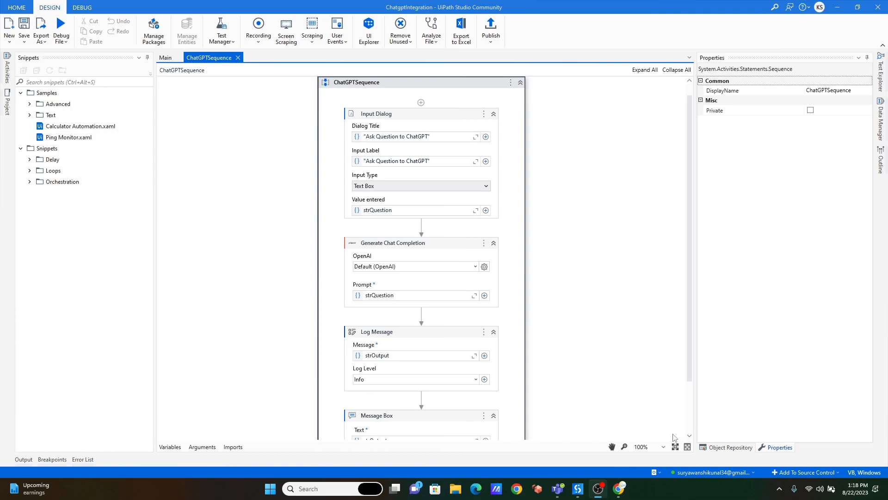
# - Review the Input Dialog activity with its strQuestion value and the Generate Chat Completion activity in ChatGPTSequence
pyautogui.click(578, 489)
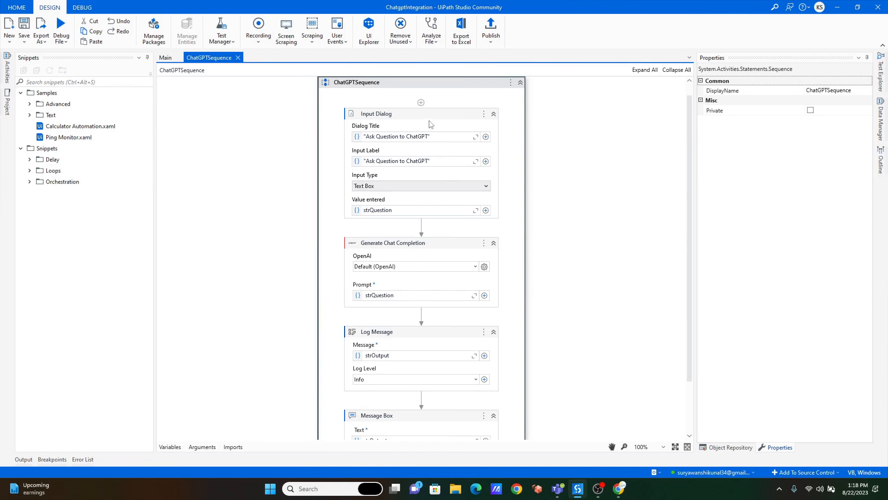
pyautogui.click(383, 119)
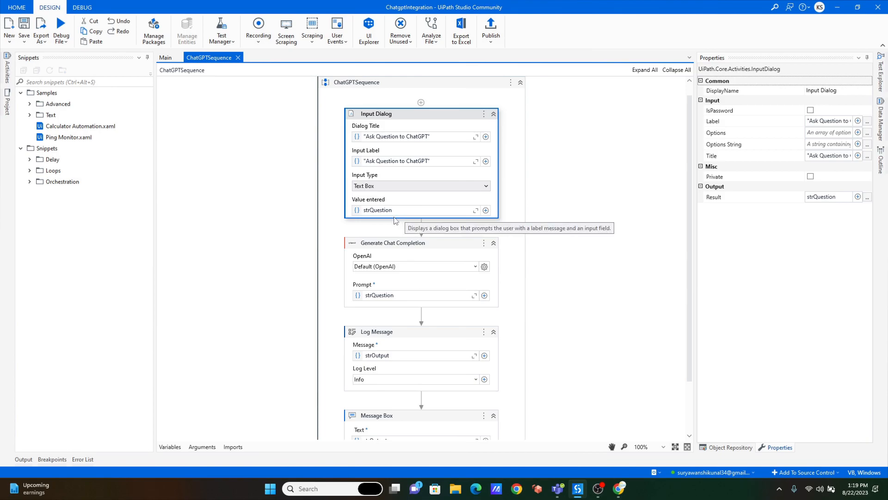
pyautogui.click(385, 211)
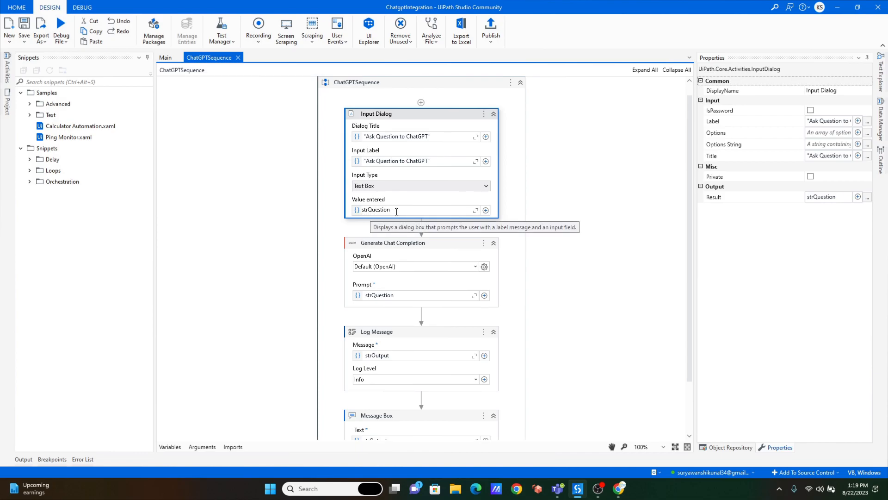
pyautogui.click(409, 255)
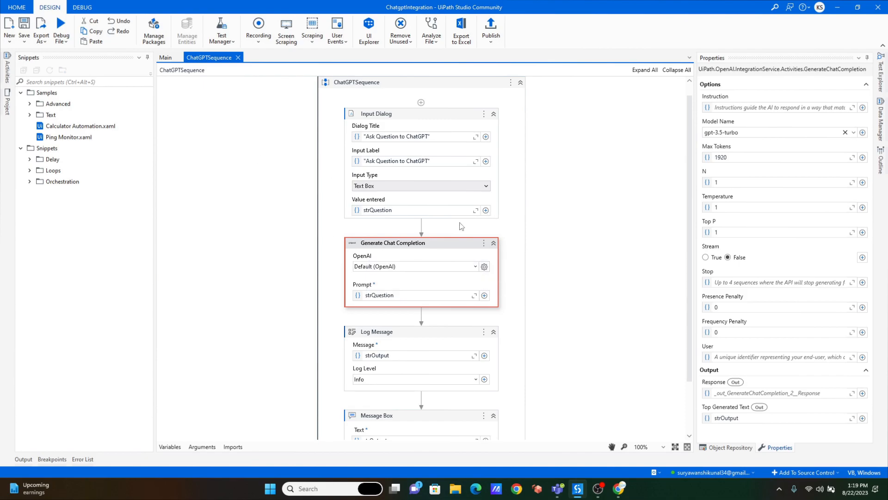
# - Check the OpenAI package details among the project dependencies and leave package management without making changes
pyautogui.click(7, 67)
pyautogui.click(54, 85)
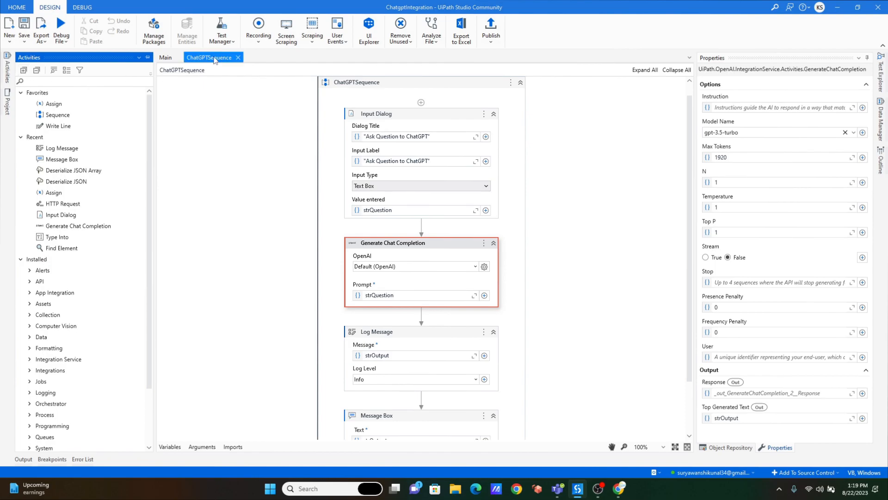
pyautogui.click(152, 38)
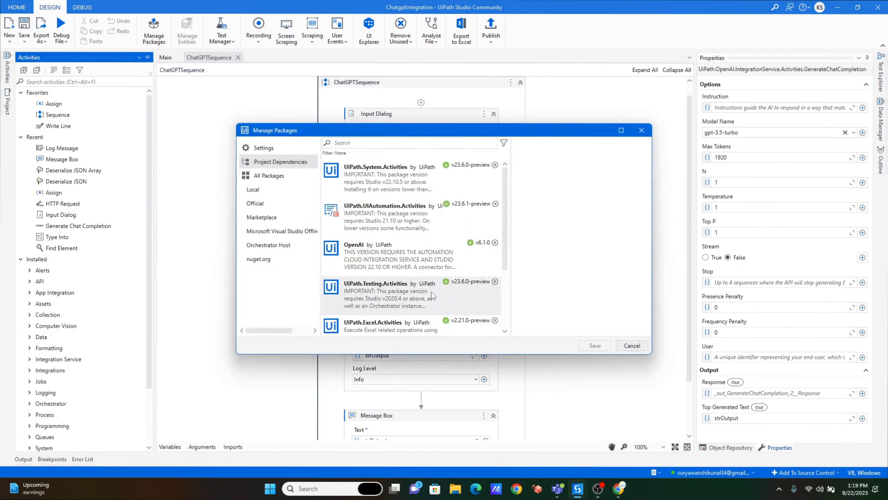
pyautogui.scroll(-1, 441, 253)
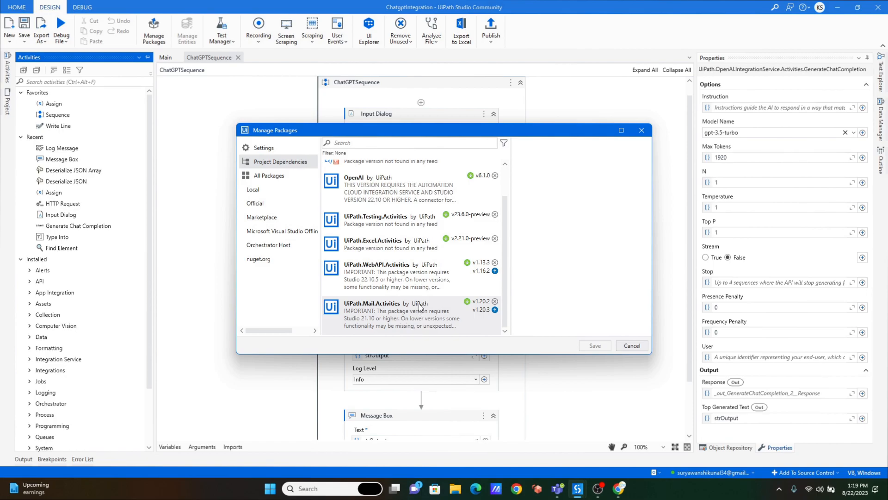
pyautogui.scroll(1, 420, 307)
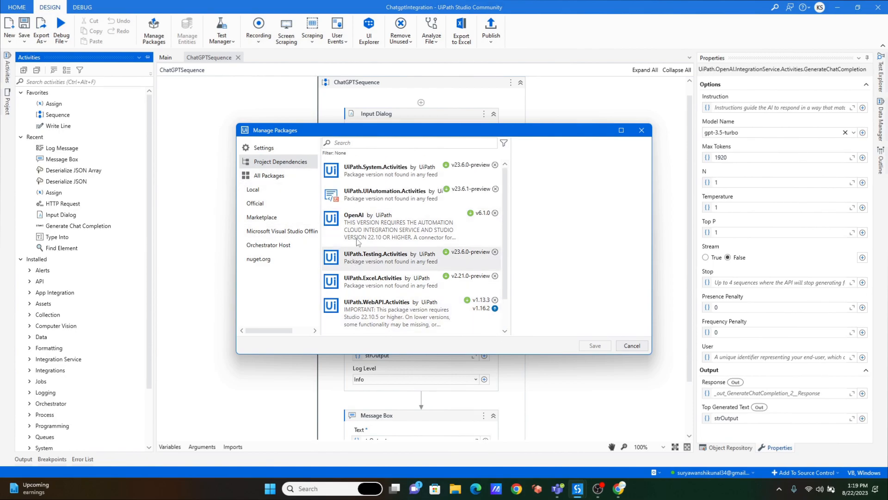
pyautogui.click(404, 229)
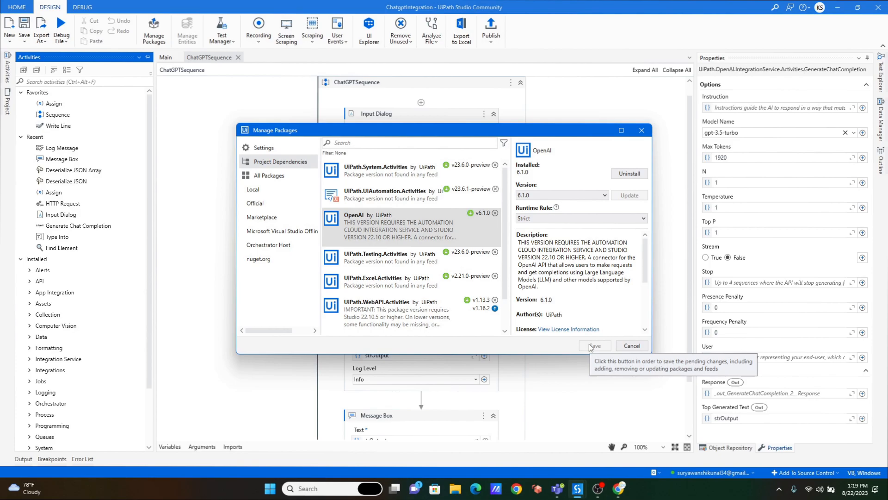
pyautogui.click(632, 346)
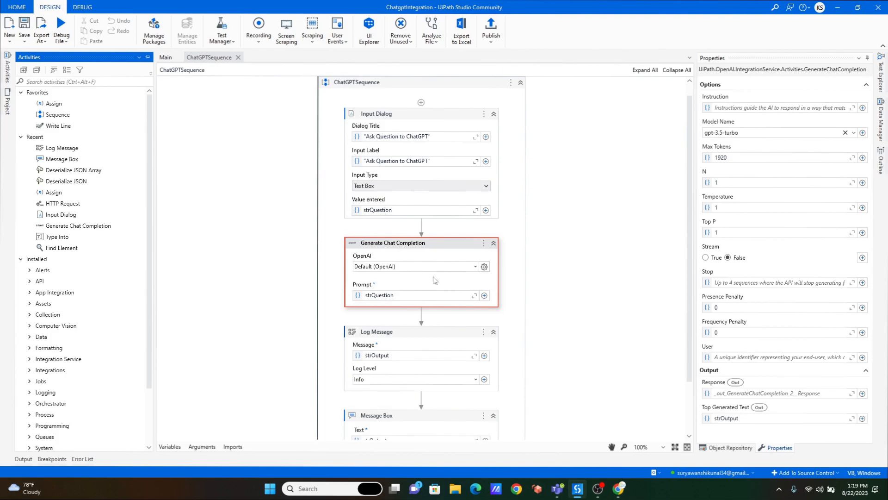
# - Search the activities for "gener" and check the OpenAI connection choices of the Generate Chat Completion activity
pyautogui.click(55, 82)
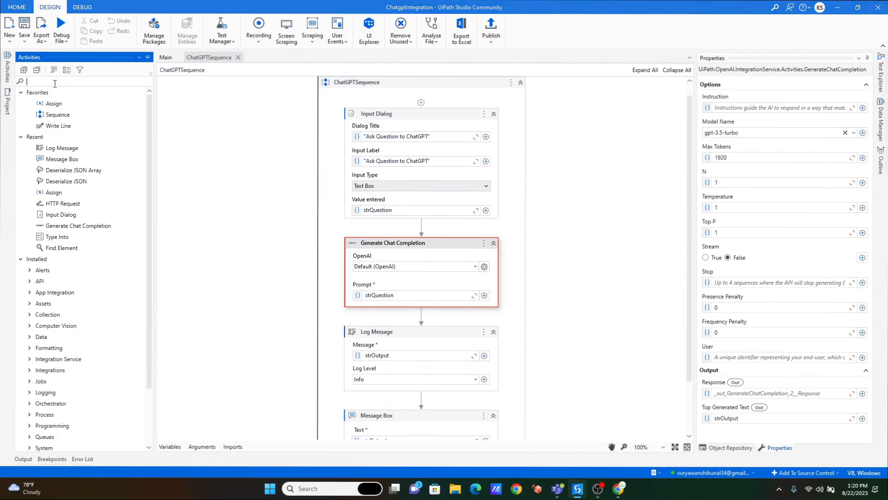
pyautogui.write('gener')
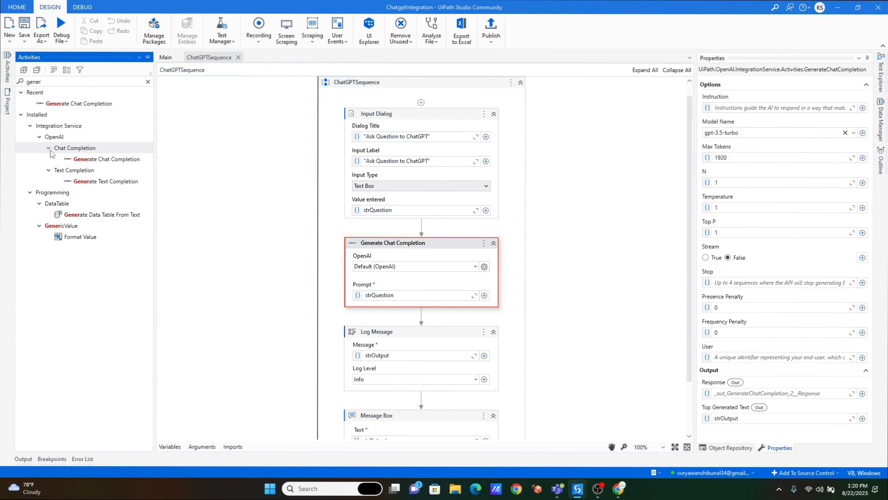
pyautogui.click(49, 170)
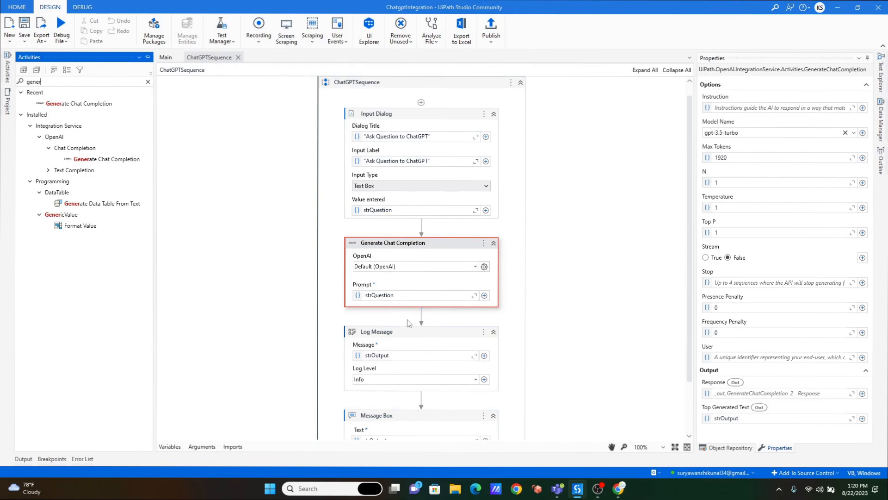
pyautogui.click(475, 267)
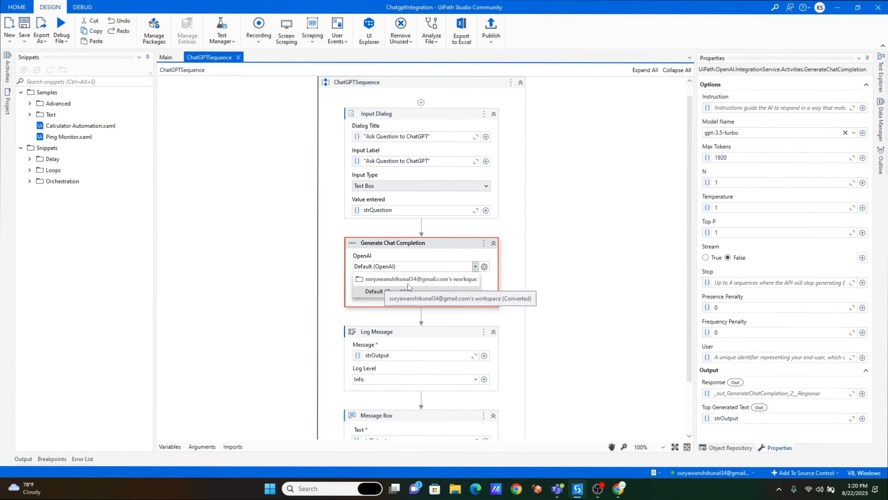
pyautogui.click(462, 233)
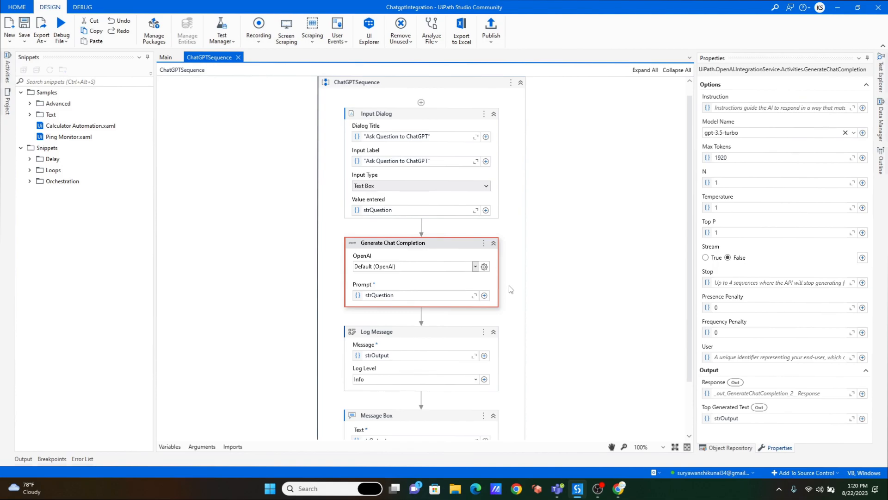
# - Switch to Chrome and open the UiPath Automation Cloud site at cloud.uipath.com
pyautogui.press('super+d')
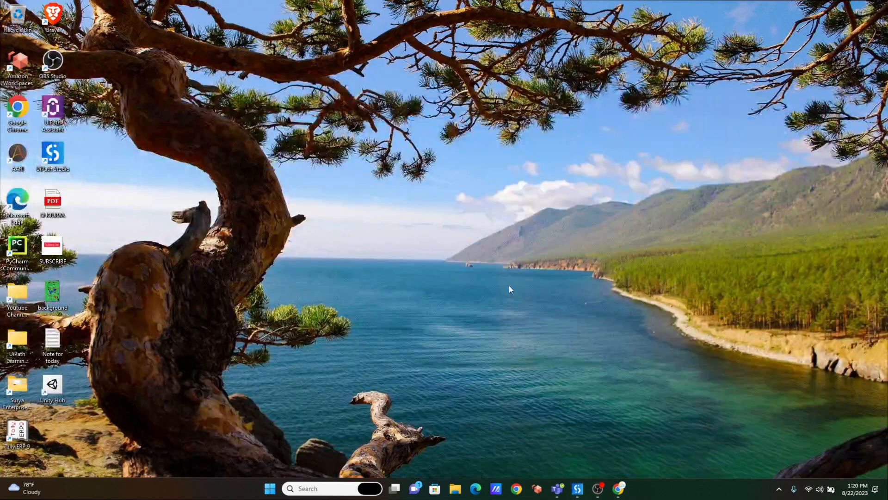
pyautogui.click(619, 488)
pyautogui.click(178, 29)
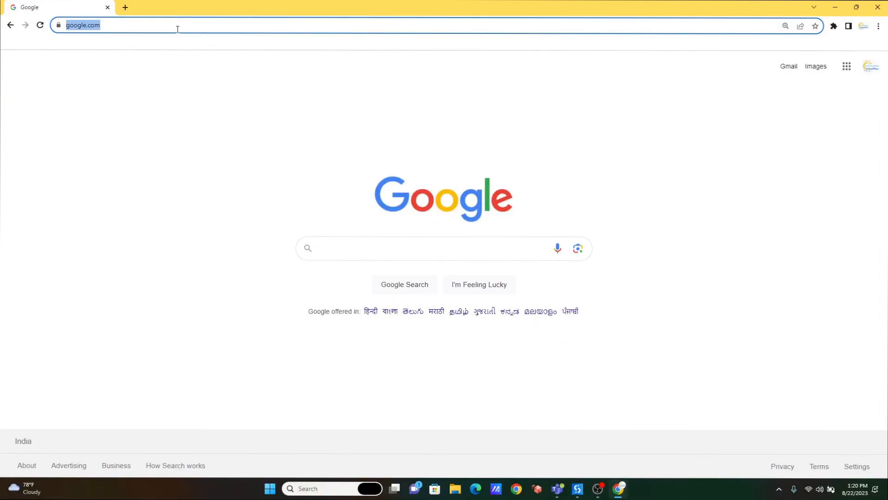
pyautogui.write('clo')
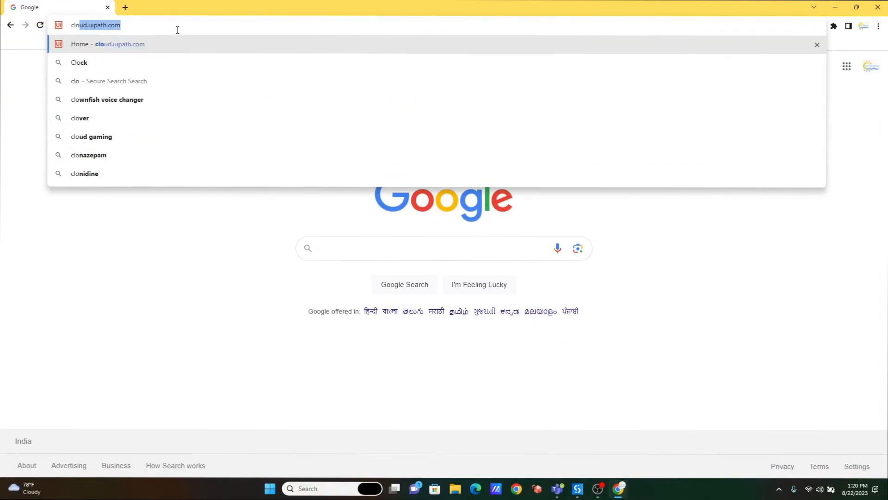
pyautogui.write('ud.ui')
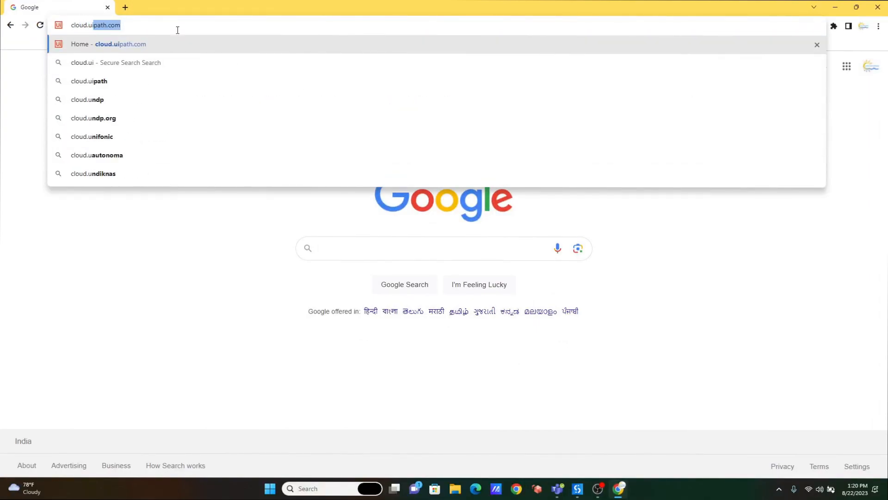
pyautogui.press('Return')
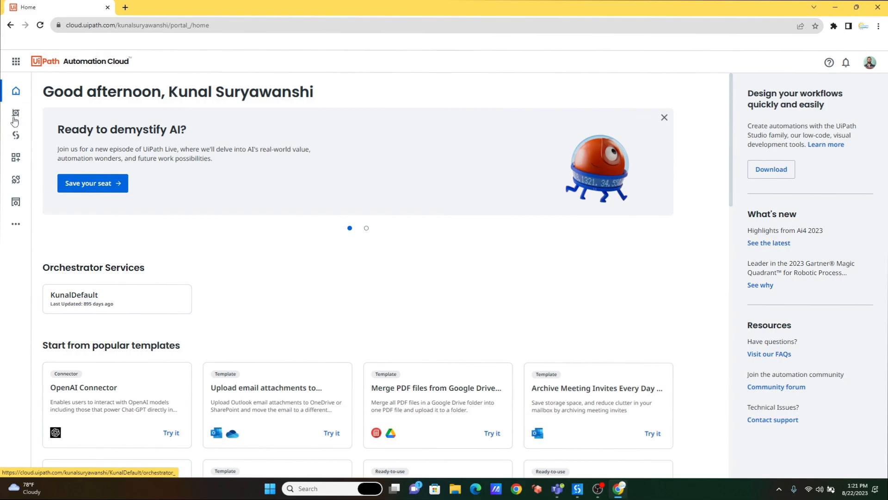
# - Go through Orchestrator to Integration Service and select the user's workspace folder marked (Converted)
pyautogui.click(16, 118)
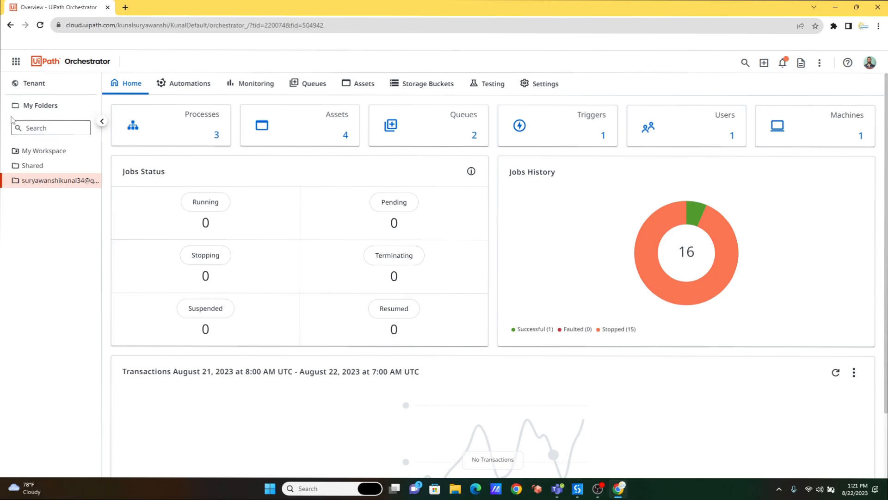
pyautogui.click(13, 62)
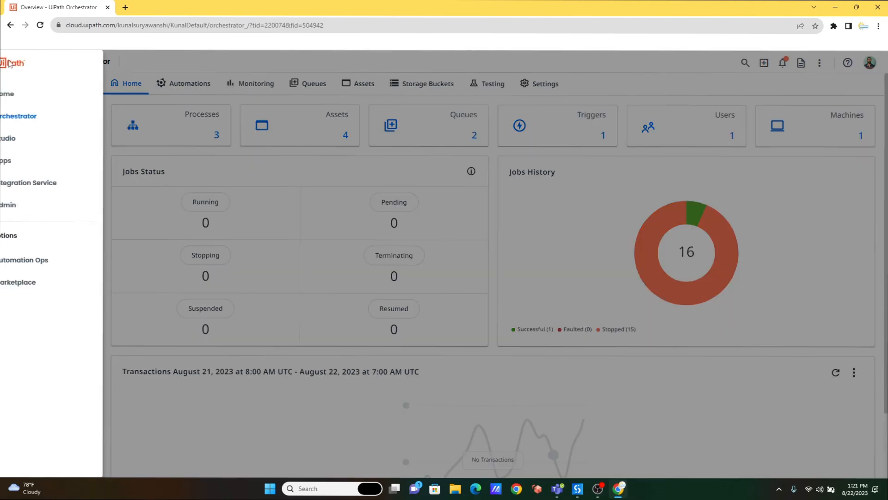
pyautogui.click(55, 183)
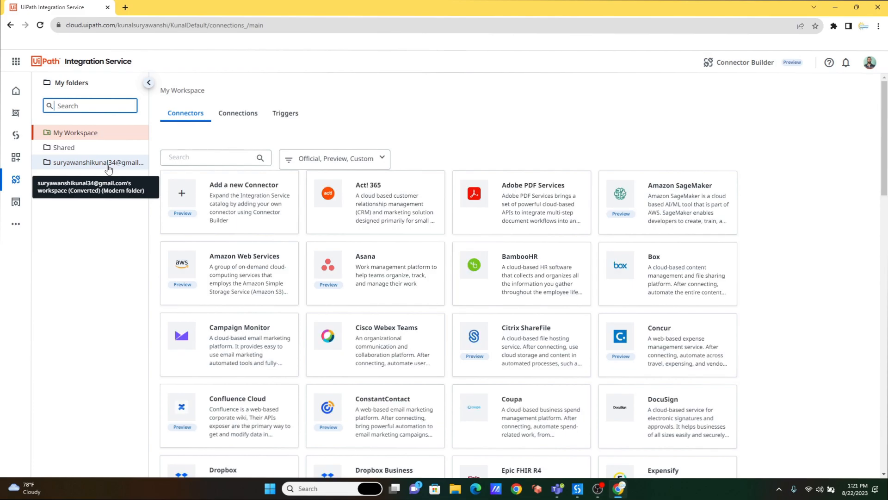
pyautogui.click(109, 164)
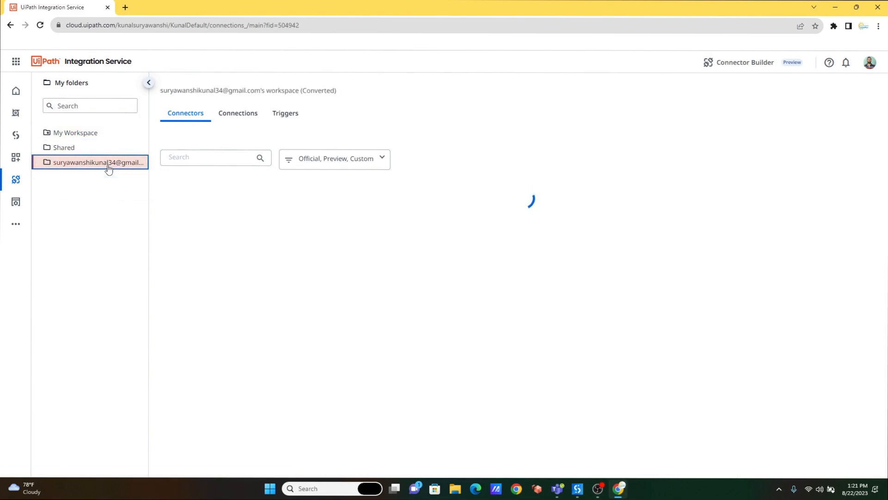
# - Check in UiPath Studio which Orchestrator folder is connected, and return to Integration Service in Chrome
pyautogui.click(577, 489)
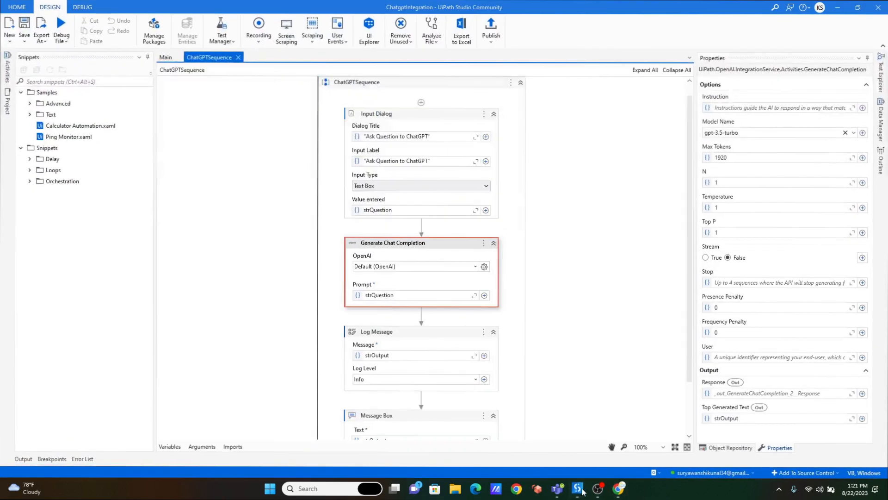
pyautogui.click(714, 474)
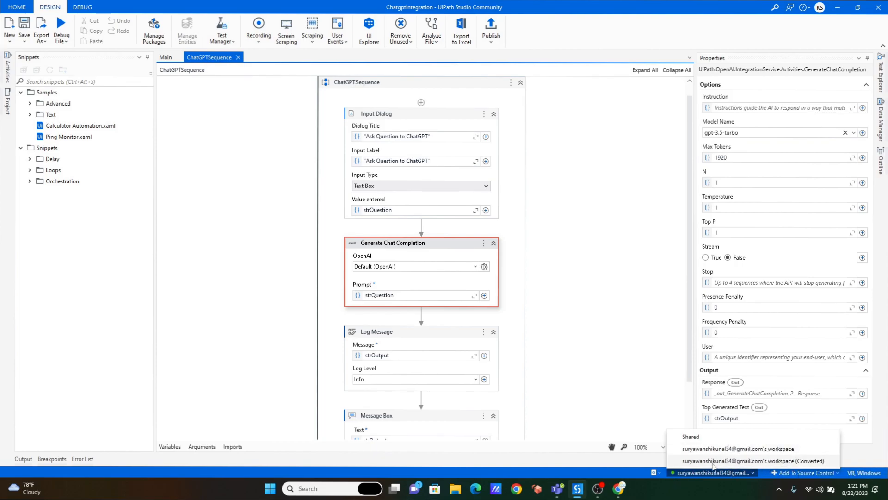
pyautogui.click(620, 492)
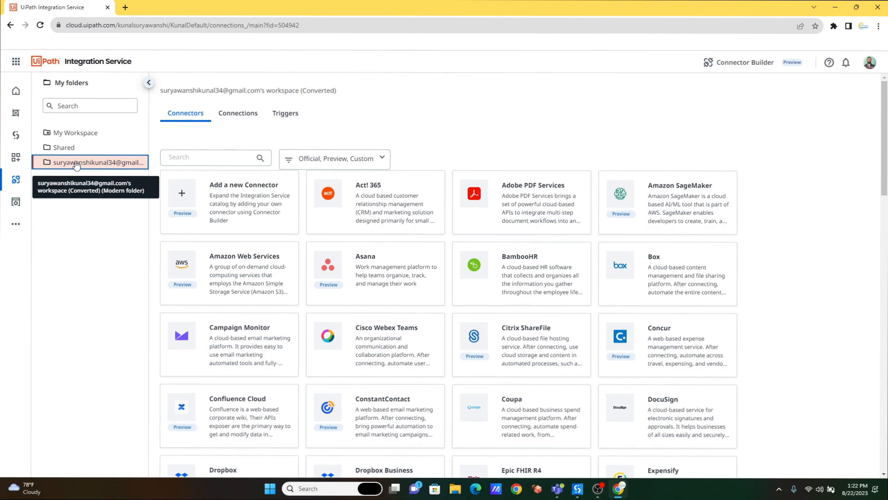
# - Review the workspace's existing connections and search the connectors for "OPEN"
pyautogui.click(236, 115)
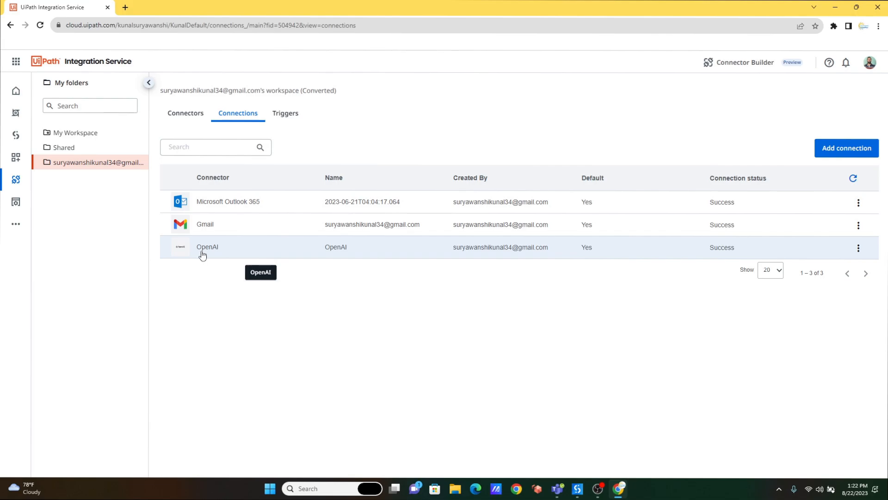
pyautogui.click(187, 113)
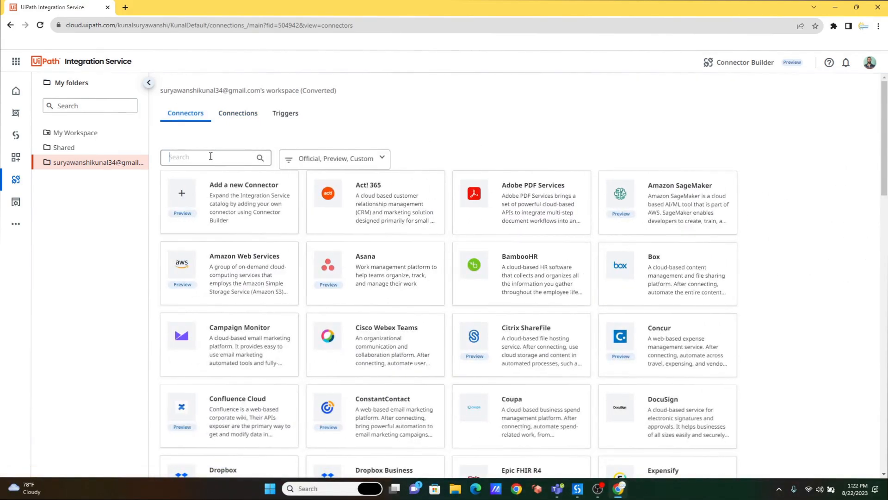
pyautogui.click(210, 157)
pyautogui.write('OPEN')
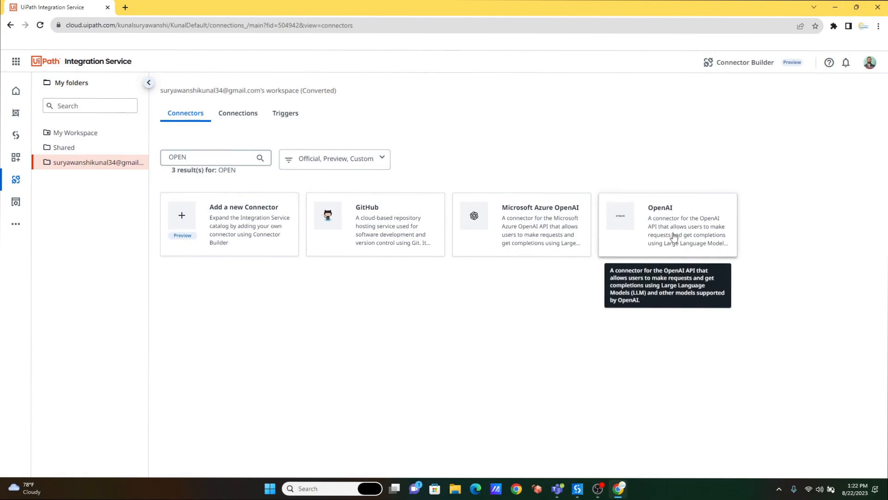
# - Open the existing OpenAI connection for editing and select the whole content of its API Key field
pyautogui.click(237, 114)
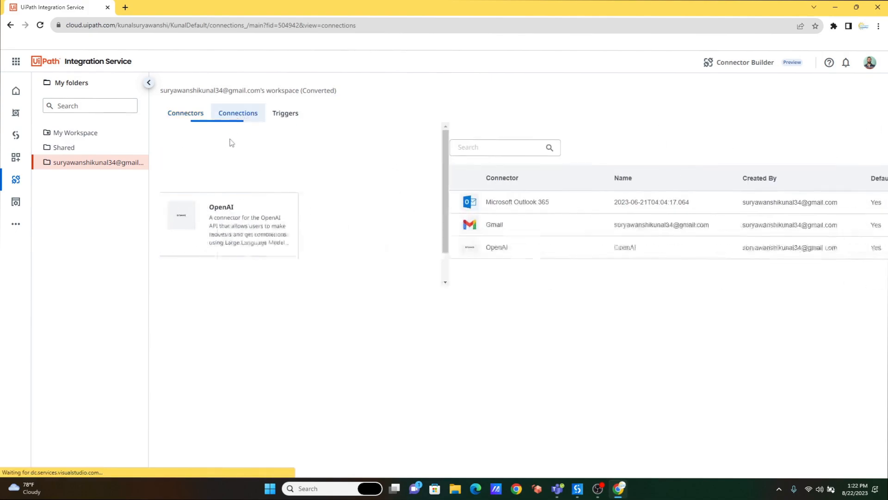
pyautogui.click(859, 248)
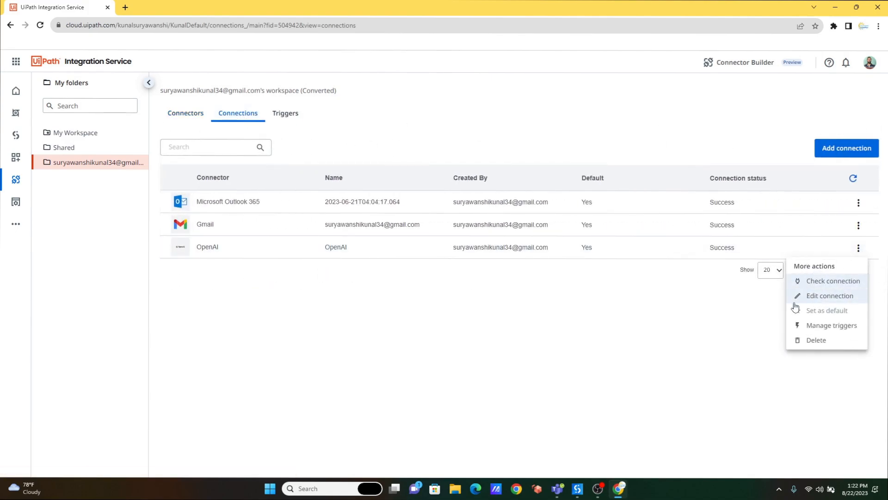
pyautogui.click(830, 297)
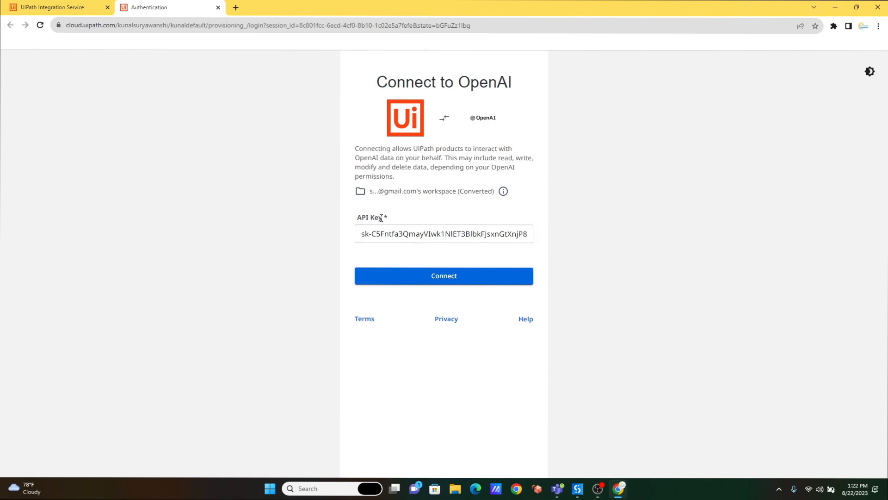
pyautogui.click(405, 234)
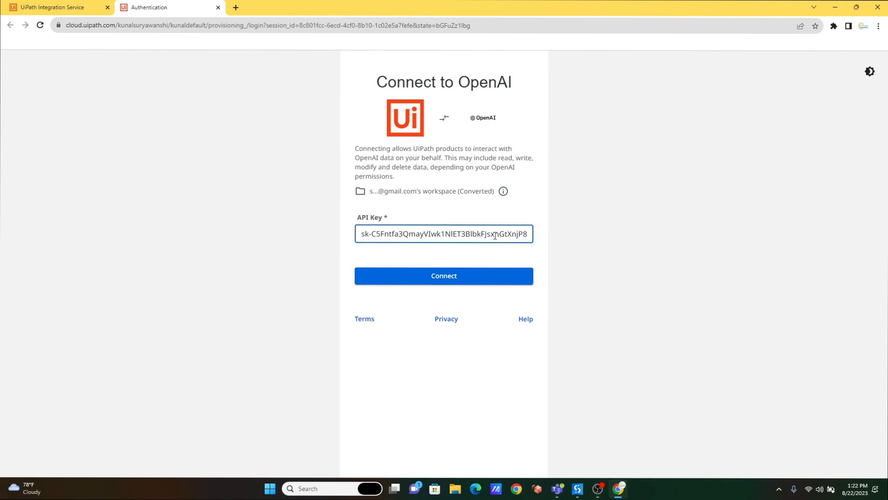
pyautogui.hotkey('ctrl', 'a')
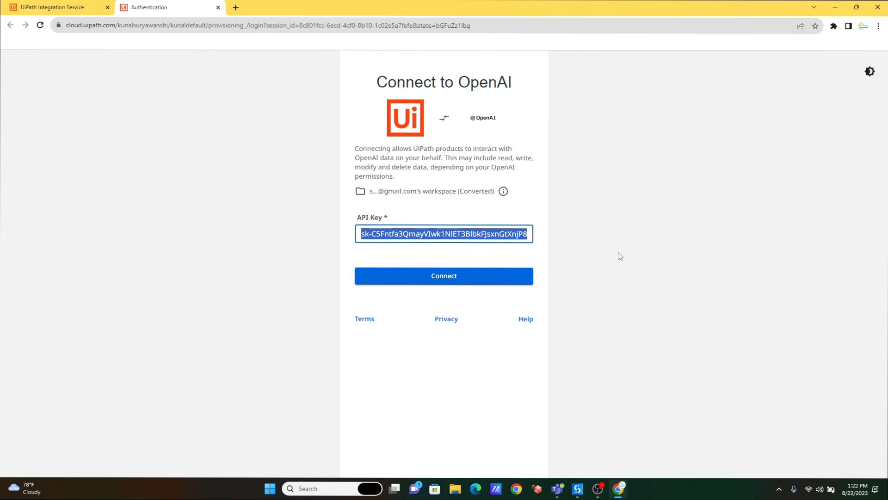
# - Close the OpenAI connection's authentication page and open the OpenAI website in a new tab through a Google search for "openai"
pyautogui.click(274, 273)
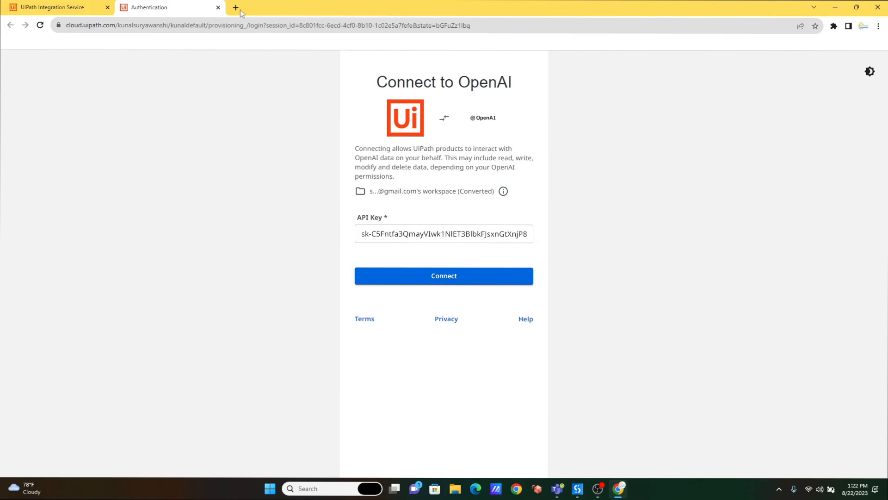
pyautogui.click(218, 8)
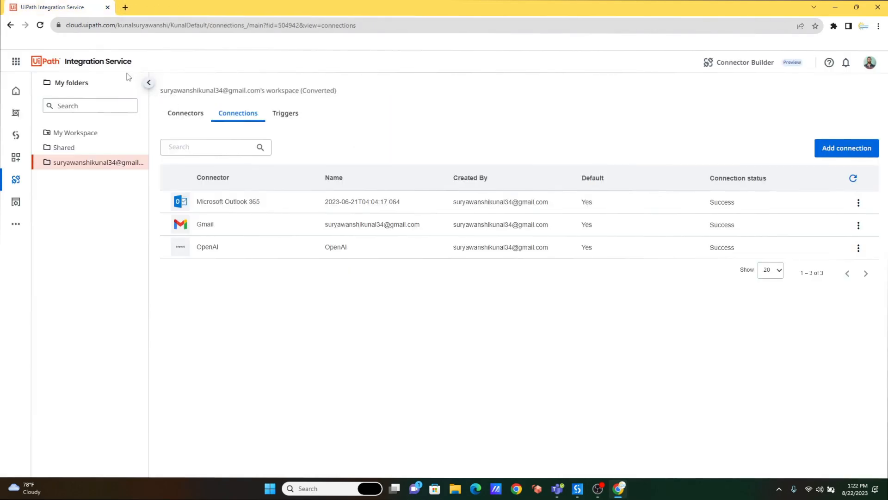
pyautogui.click(125, 8)
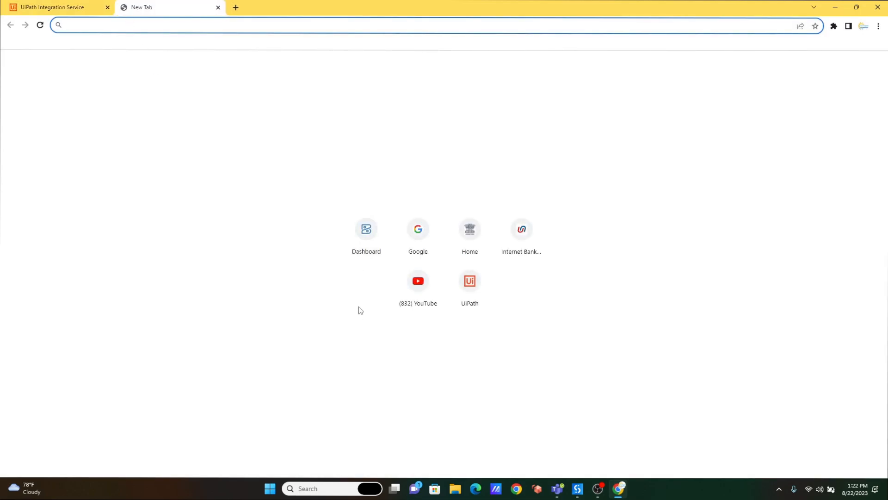
pyautogui.click(428, 253)
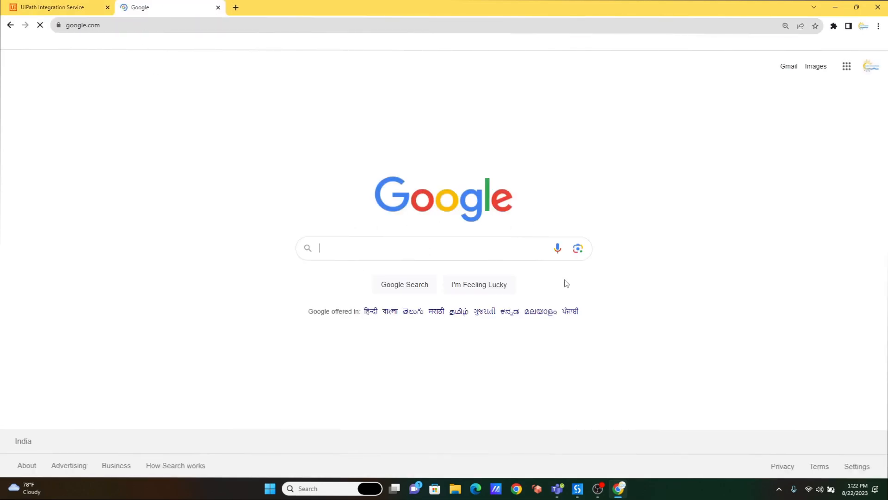
pyautogui.click(405, 247)
pyautogui.write('op')
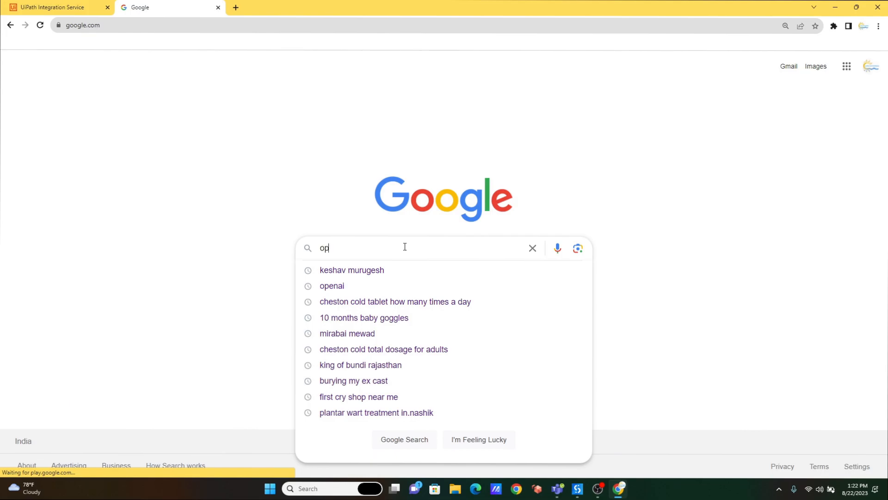
pyautogui.write('enai')
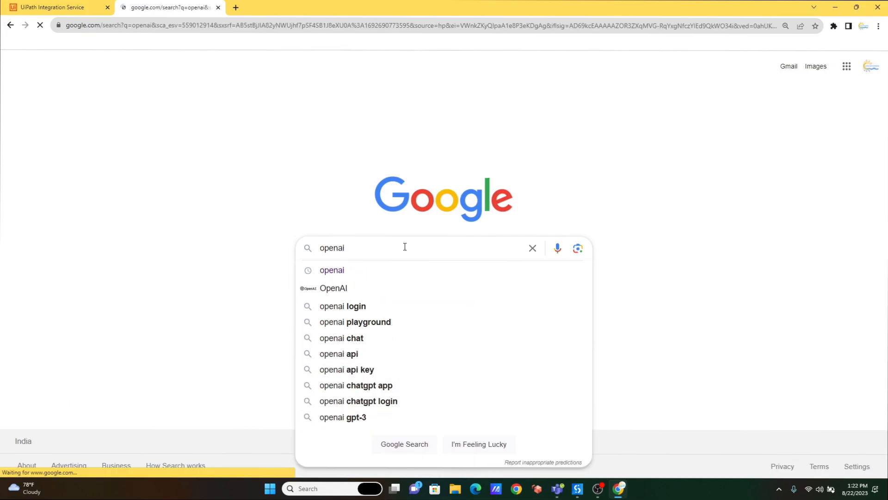
pyautogui.press('Return')
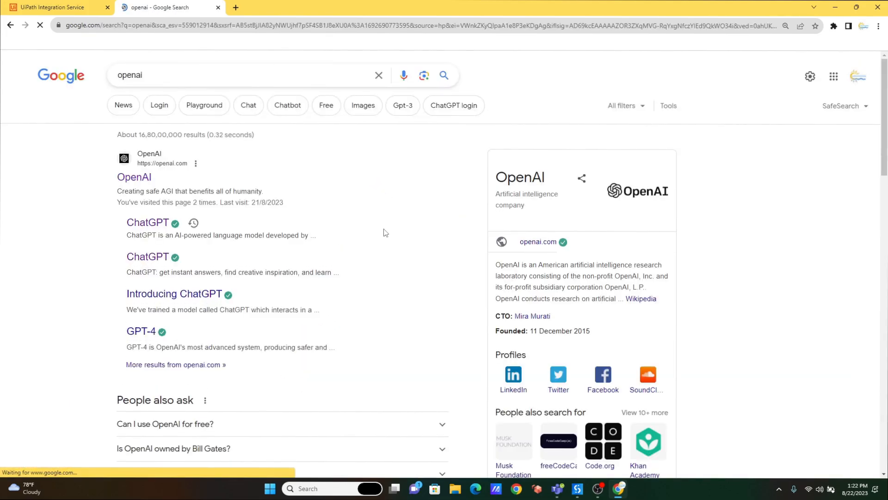
pyautogui.click(133, 177)
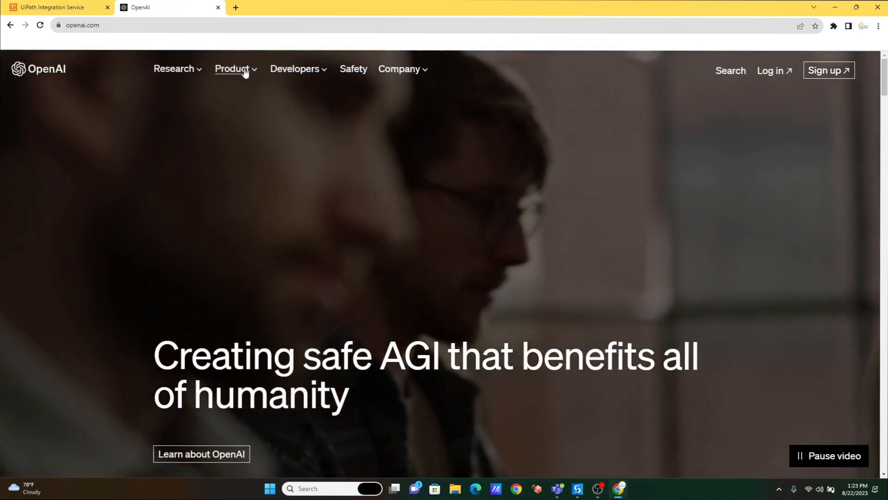
# - Go through the developers' API reference on the OpenAI site to the account's API keys page
pyautogui.click(245, 72)
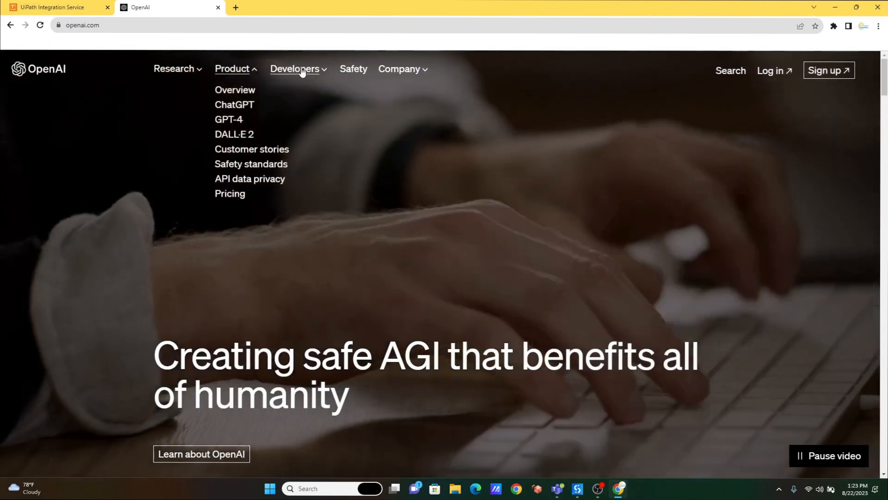
pyautogui.click(296, 71)
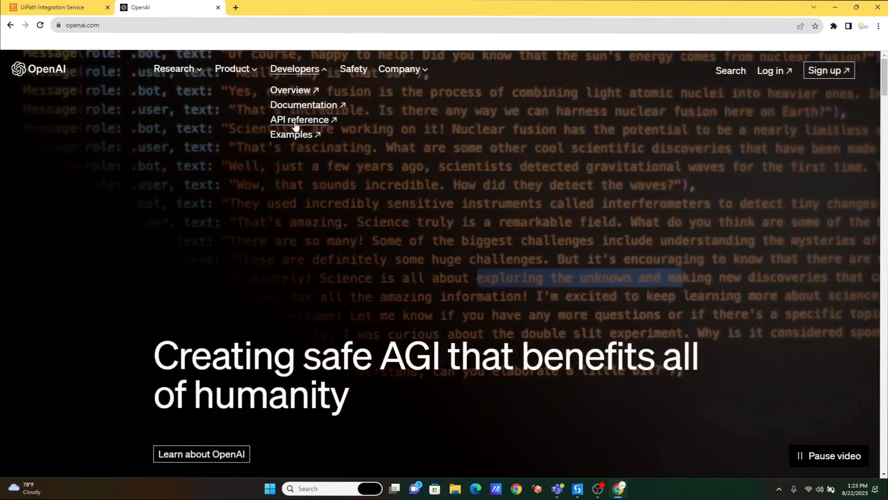
pyautogui.click(296, 120)
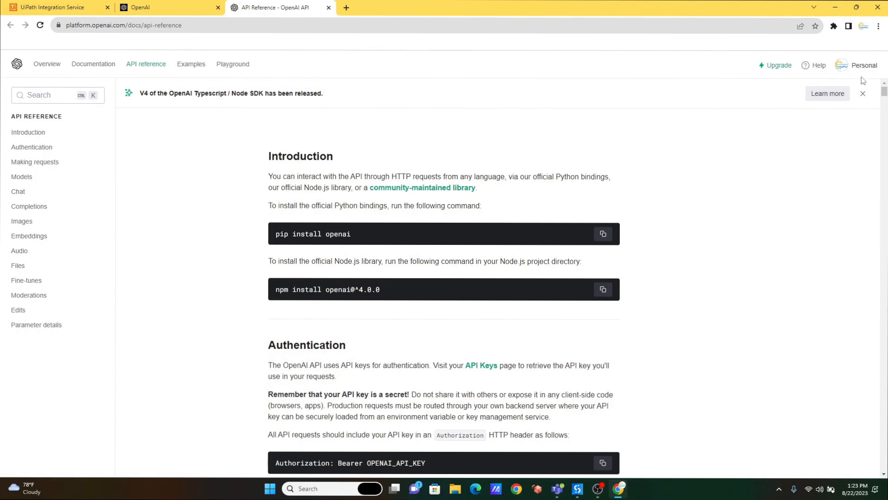
pyautogui.click(845, 70)
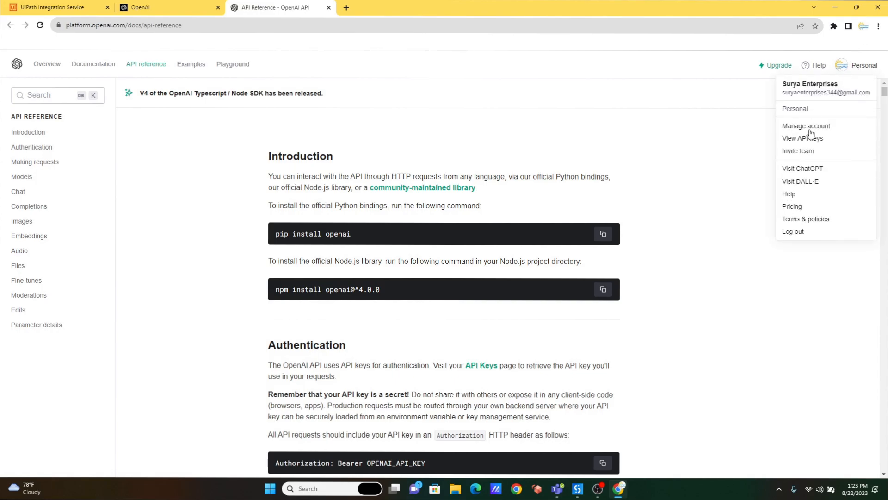
pyautogui.click(811, 141)
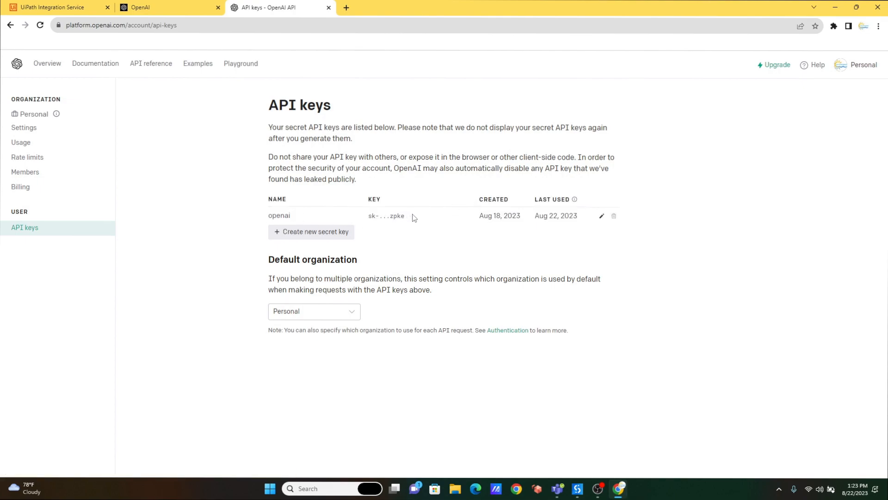
# - Create a new secret API key named MyTestKey, copy the generated key and finish the dialog
pyautogui.click(288, 239)
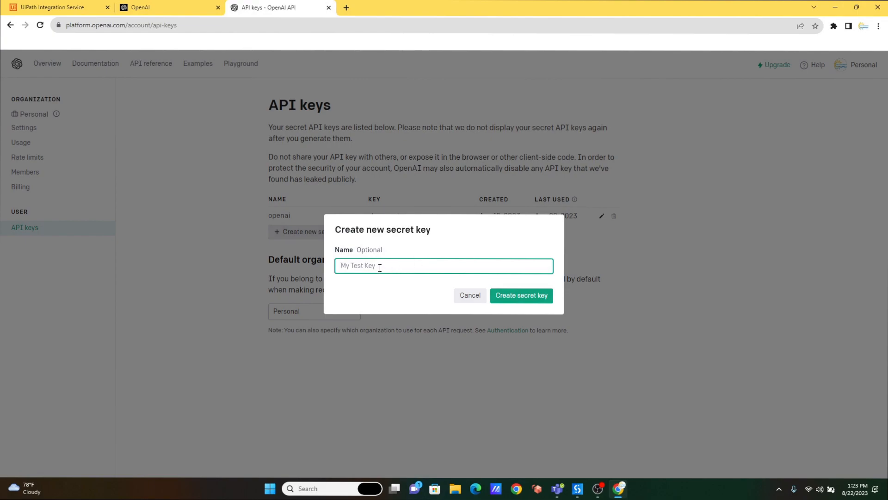
pyautogui.write('MyTestKey')
pyautogui.click(523, 298)
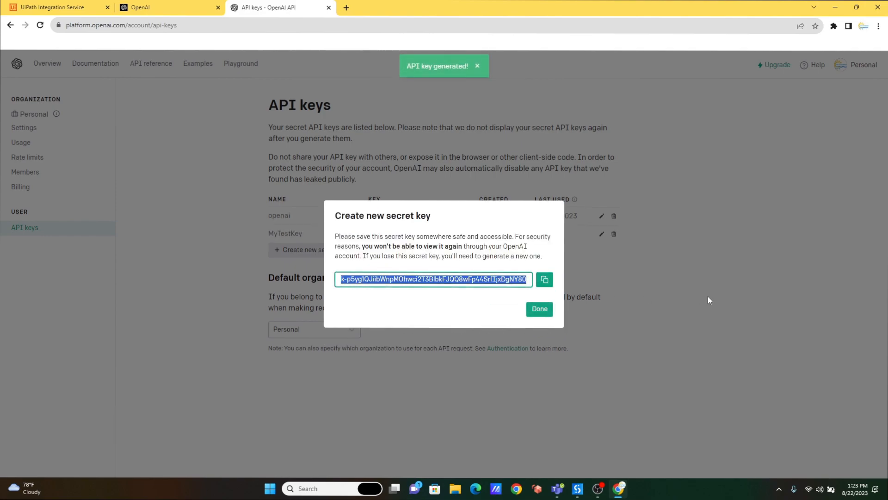
pyautogui.click(544, 279)
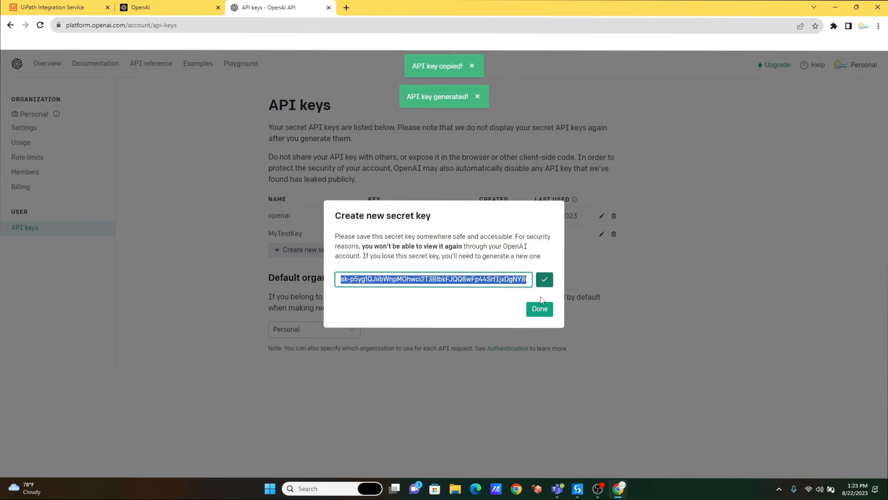
pyautogui.click(539, 308)
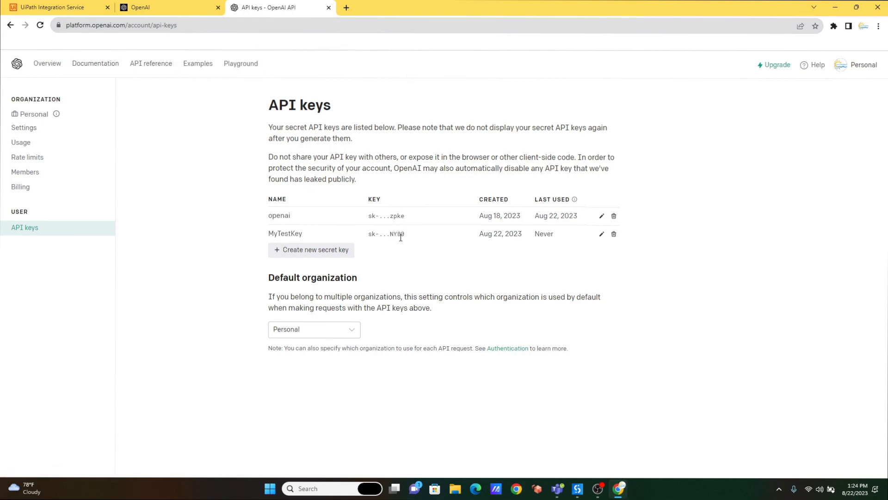
# - Return to Integration Service, reopen the existing OpenAI connection for editing and select the content of its API Key field
pyautogui.moveTo(589, 496)
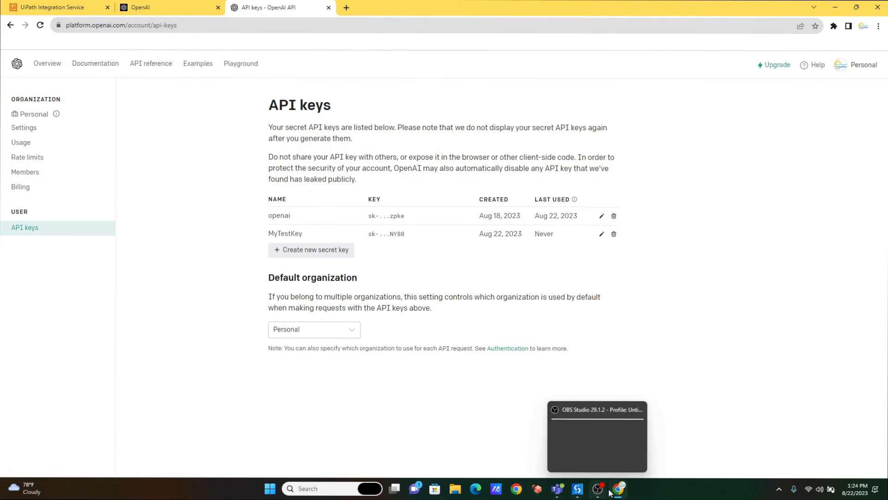
pyautogui.click(65, 9)
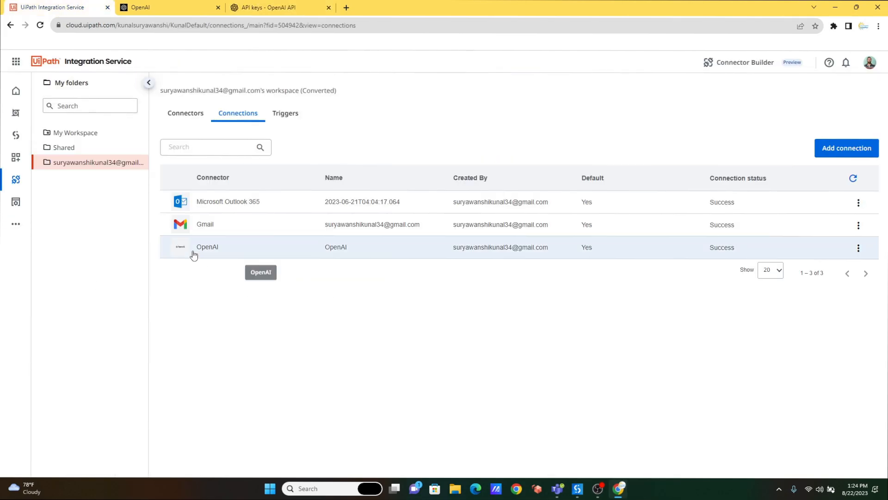
pyautogui.click(190, 112)
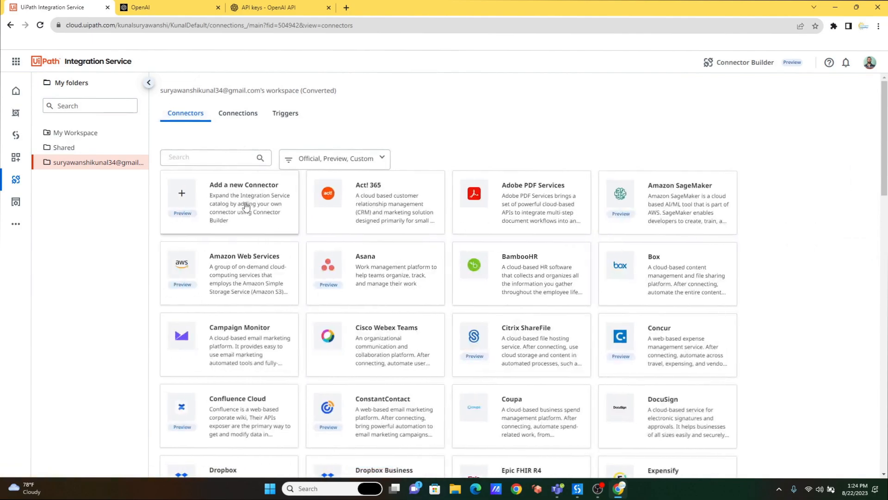
pyautogui.click(233, 121)
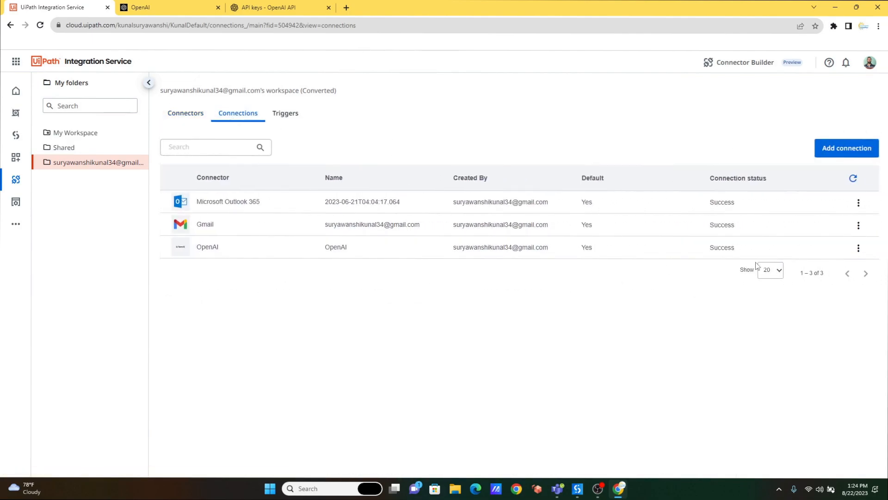
pyautogui.click(859, 248)
pyautogui.click(816, 296)
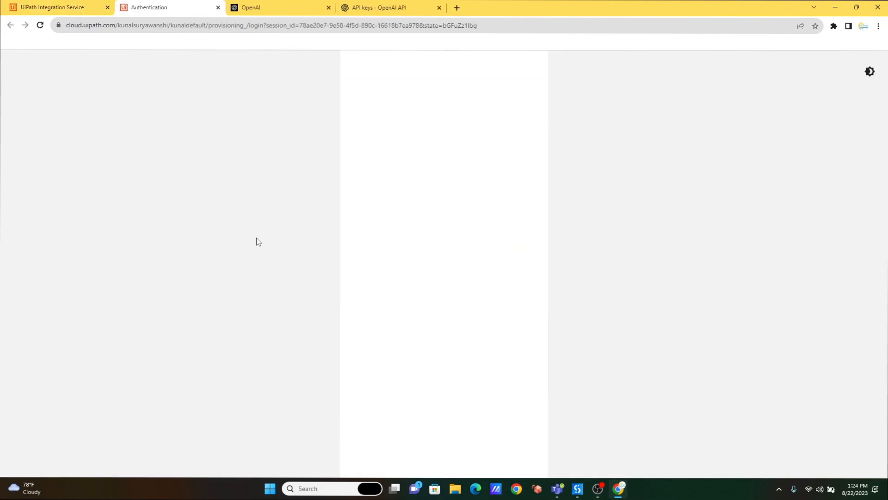
pyautogui.tripleClick(435, 232)
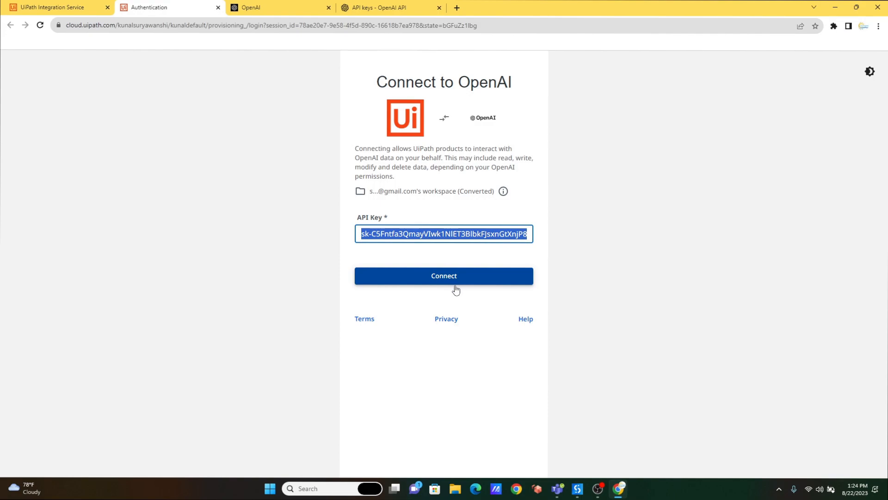
pyautogui.click(410, 291)
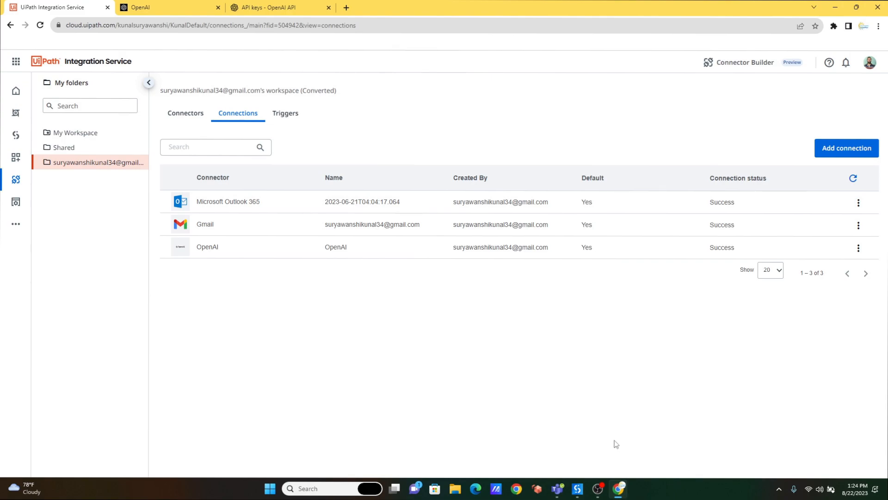
# - Switch to UiPath Studio and review the Input Dialog, Generate Chat Completion, Log Message and Message Box activities in ChatGPTSequence
pyautogui.click(575, 494)
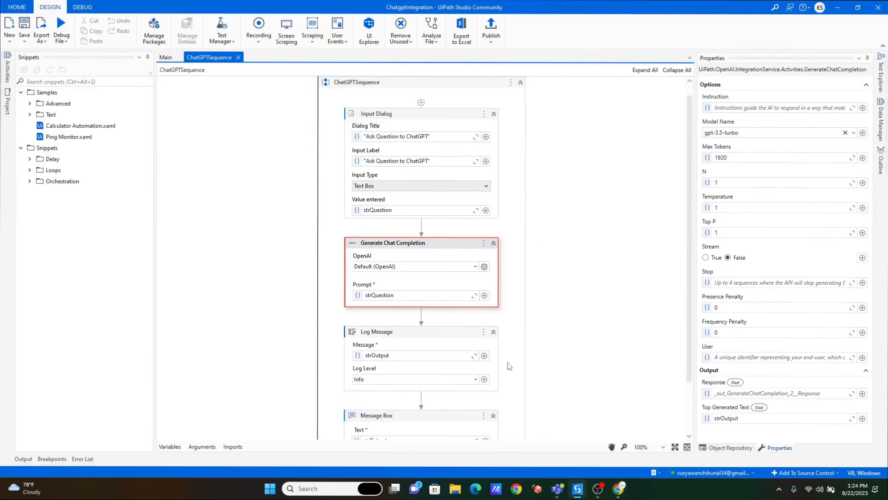
pyautogui.click(425, 277)
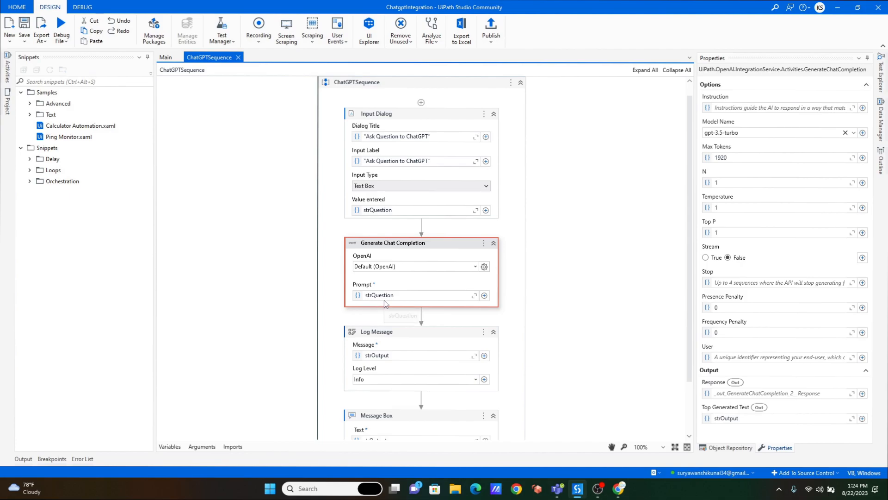
pyautogui.click(481, 202)
pyautogui.click(495, 280)
pyautogui.click(484, 370)
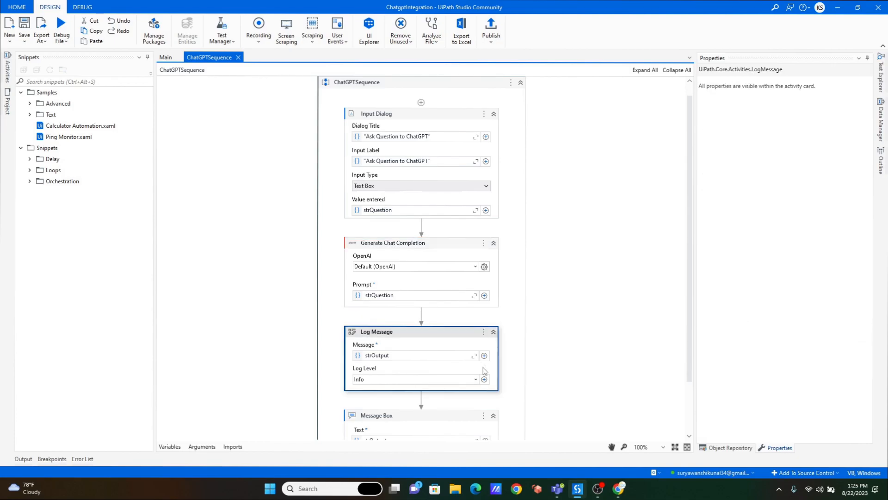
pyautogui.scroll(-2, 544, 374)
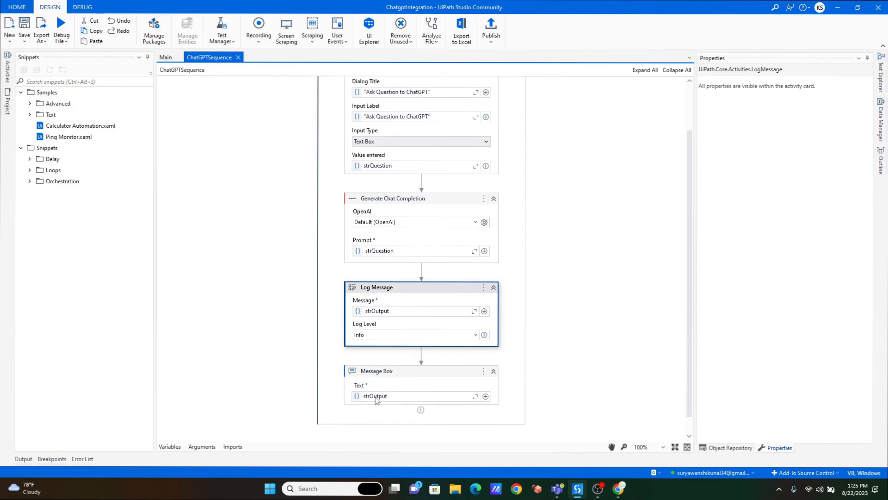
pyautogui.click(396, 381)
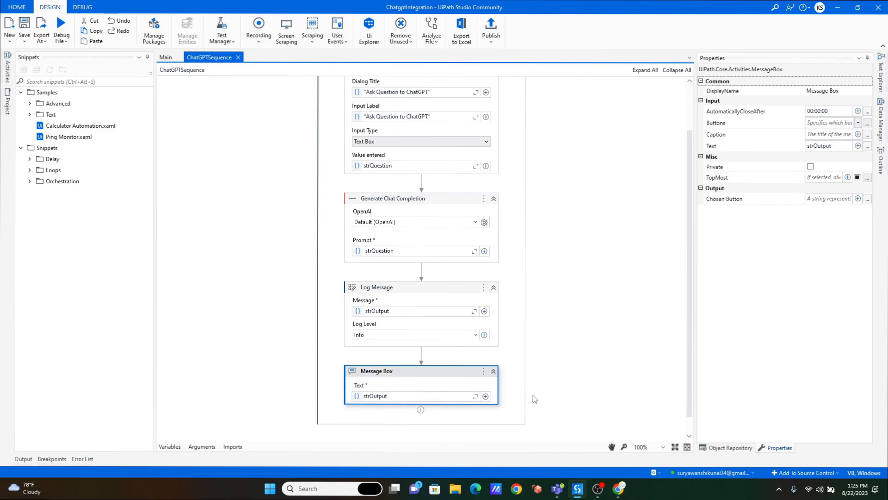
pyautogui.scroll(2, 535, 398)
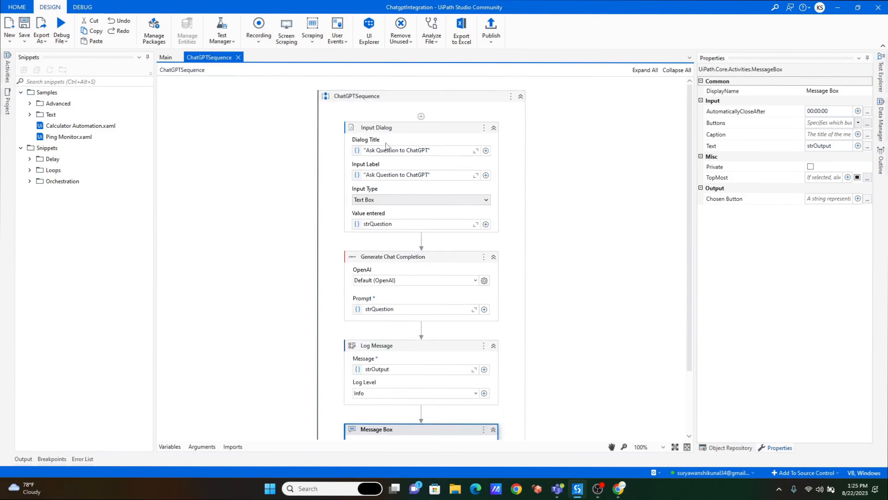
pyautogui.click(416, 128)
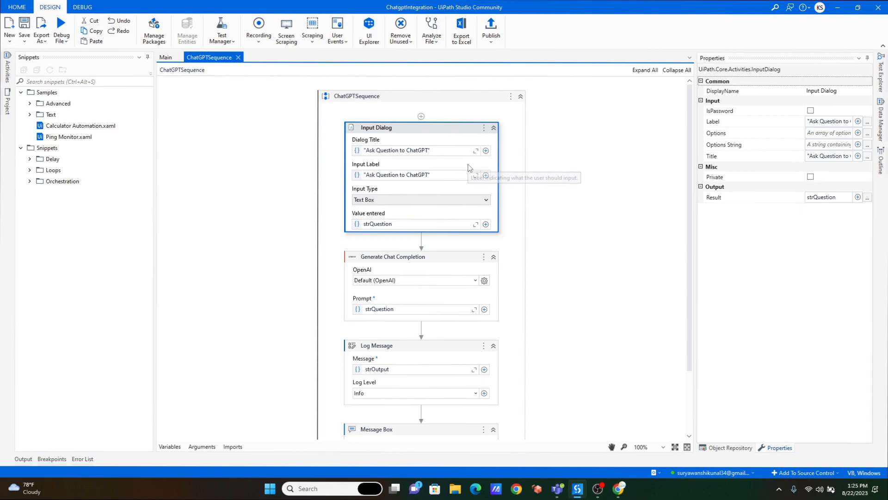
pyautogui.scroll(-3, 466, 238)
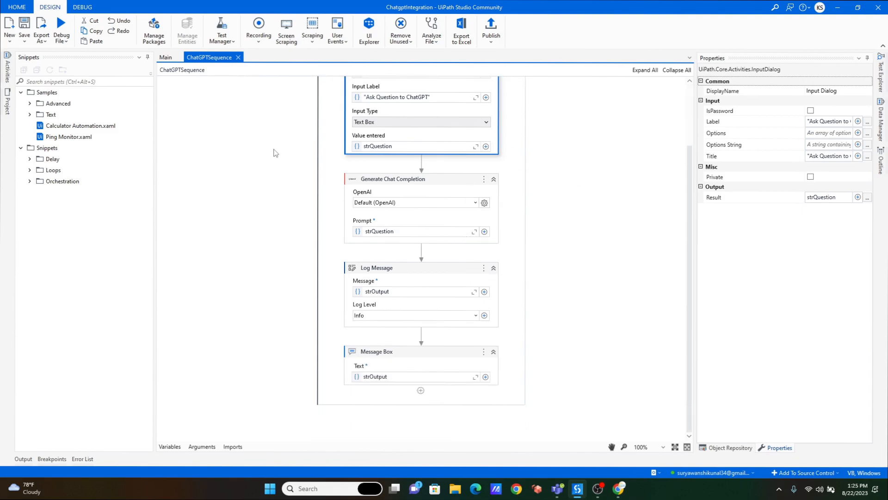
# - Debug ChatGPTSequence, submit the question "What is ChatGPT?" and dismiss the message box with the answer
pyautogui.click(65, 23)
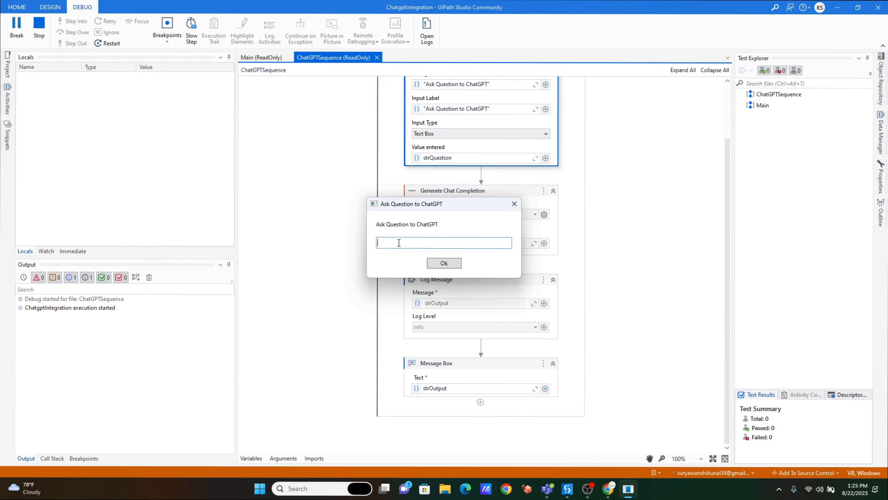
pyautogui.write('What is ChatGPT?')
pyautogui.click(451, 262)
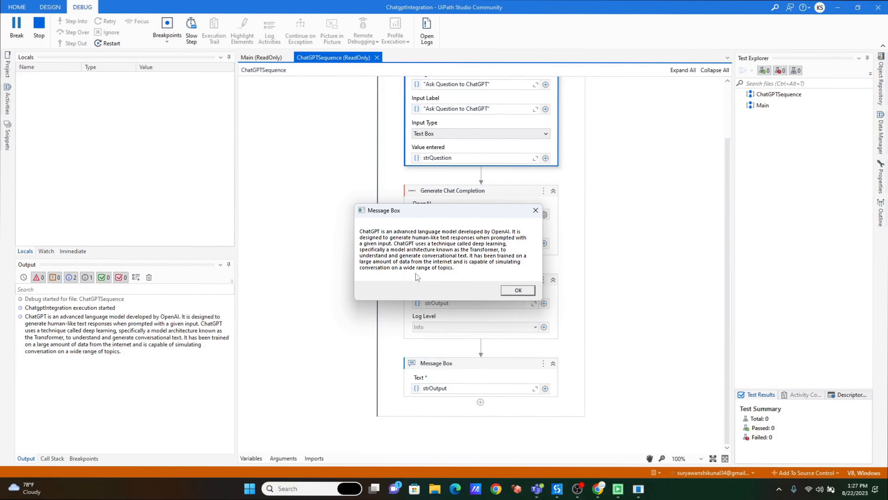
pyautogui.click(518, 290)
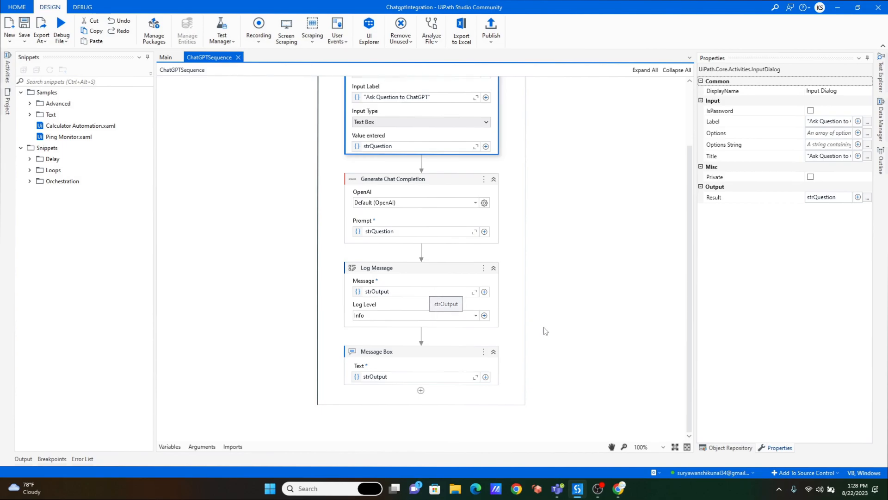
pyautogui.click(602, 494)
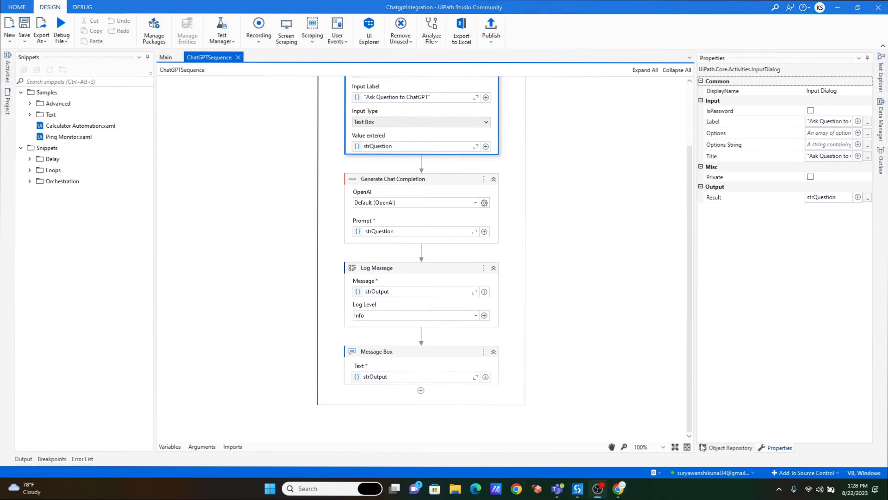